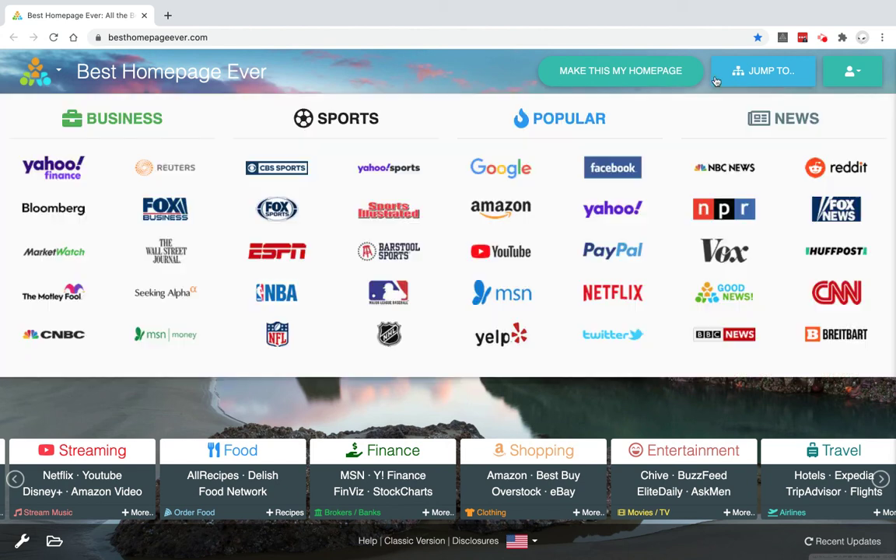
# - Switch off 'Make This My Homepage Button' under Display Options in My Settings, then close the panel
pyautogui.moveTo(852, 72)
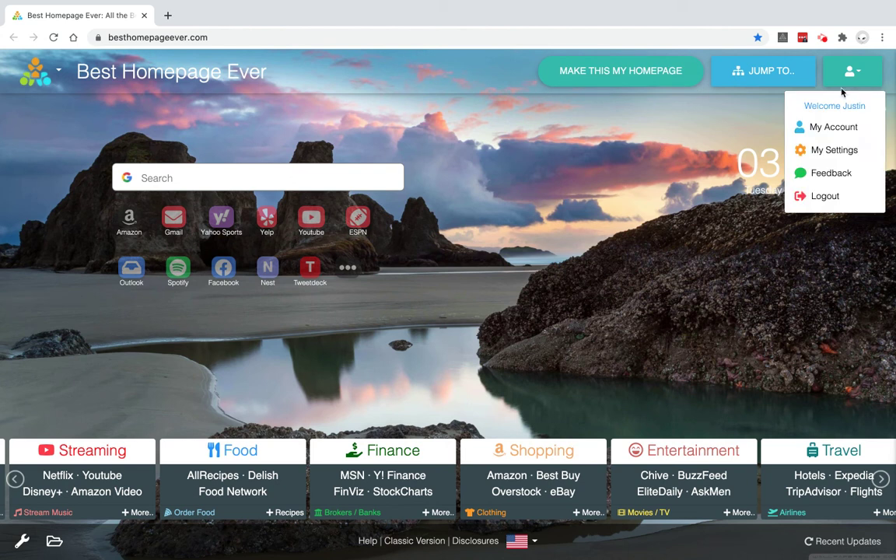
pyautogui.click(835, 149)
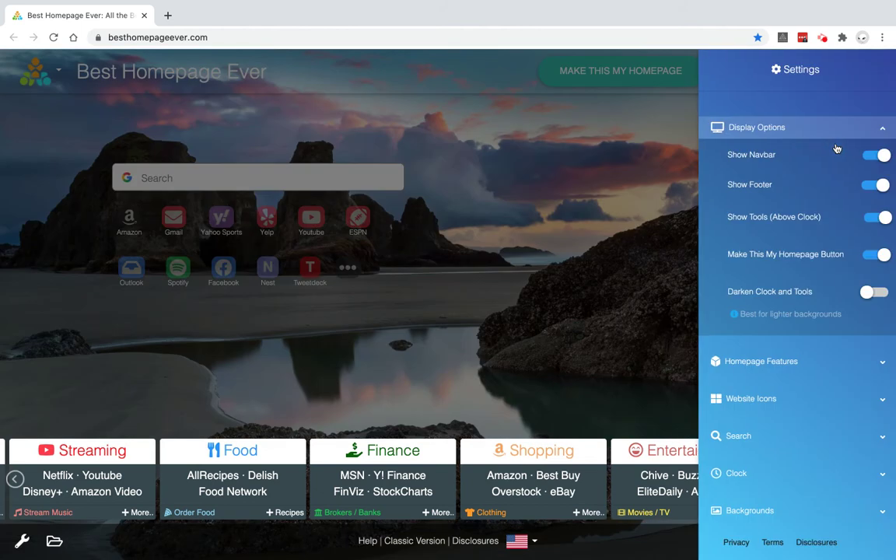
pyautogui.click(791, 125)
pyautogui.click(791, 126)
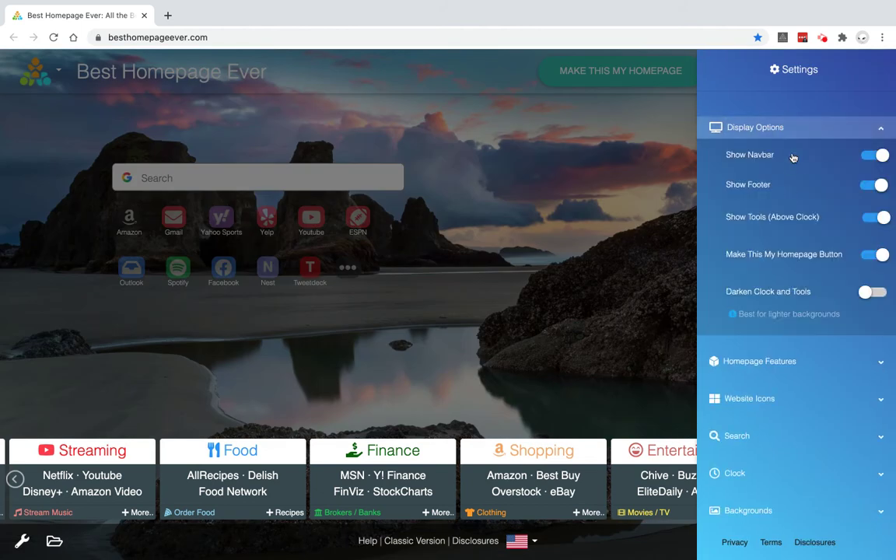
pyautogui.click(874, 256)
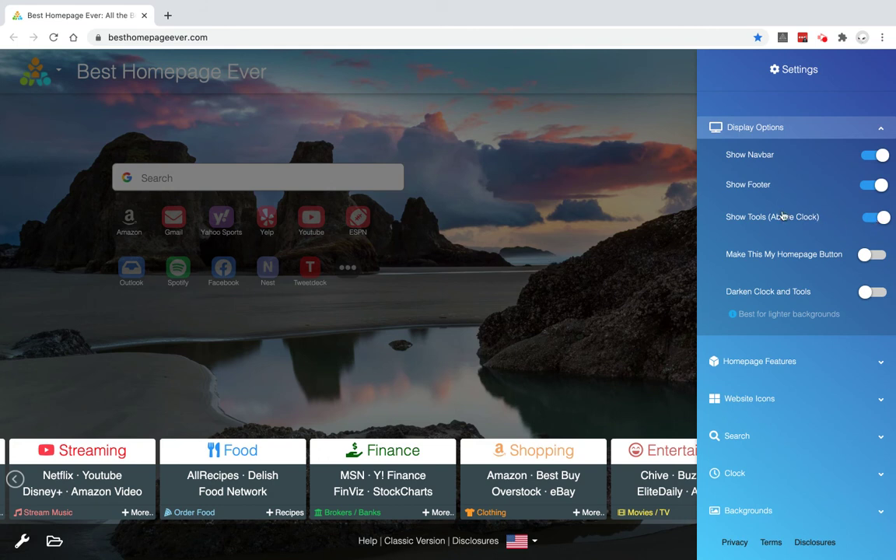
pyautogui.click(636, 202)
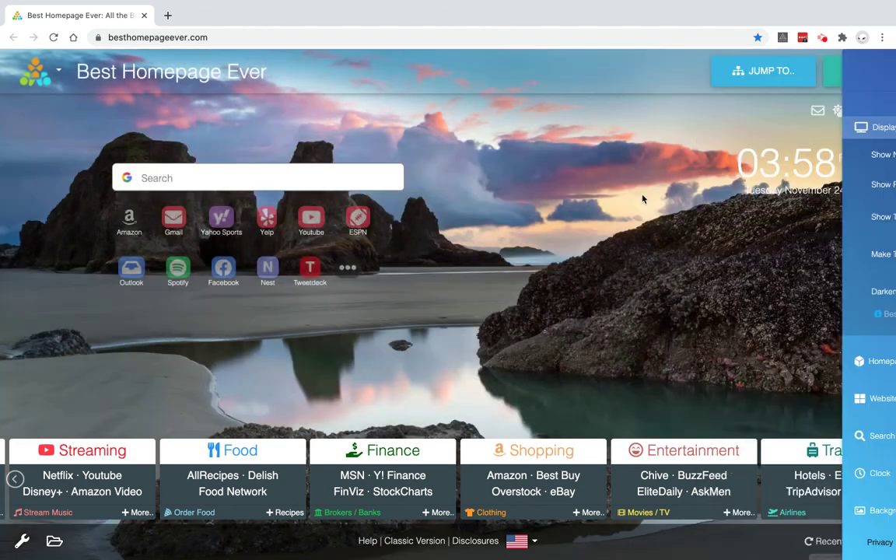
pyautogui.click(818, 114)
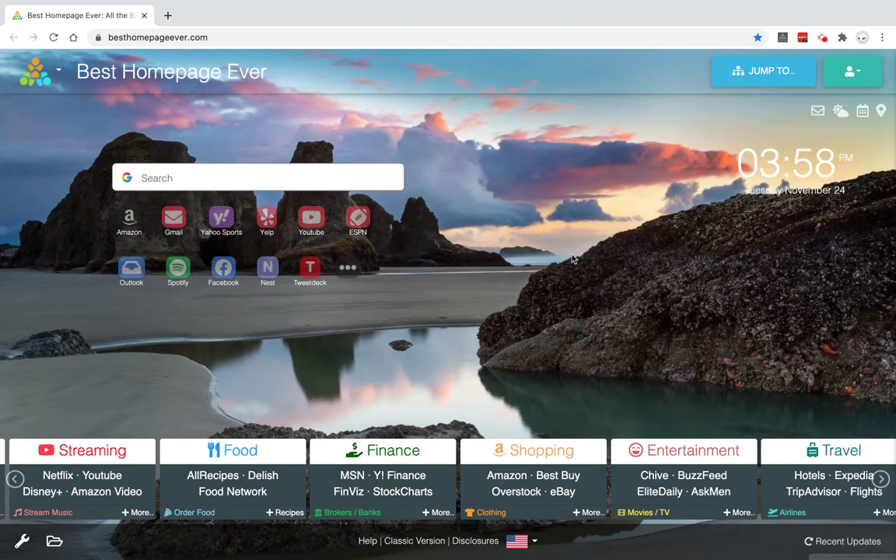
# - Switch off 'Show Tools (Above Clock)' and view the Useful Sites and Office collections
pyautogui.click(852, 71)
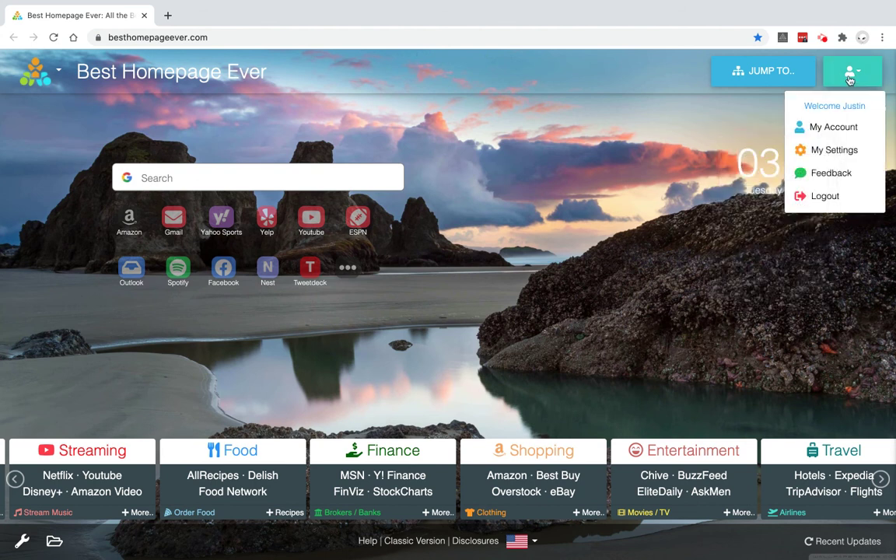
pyautogui.click(838, 149)
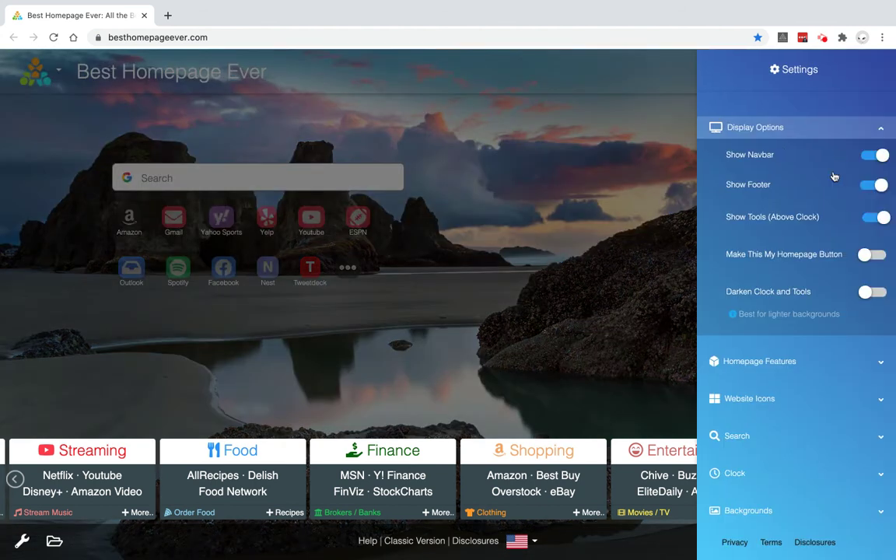
pyautogui.click(867, 221)
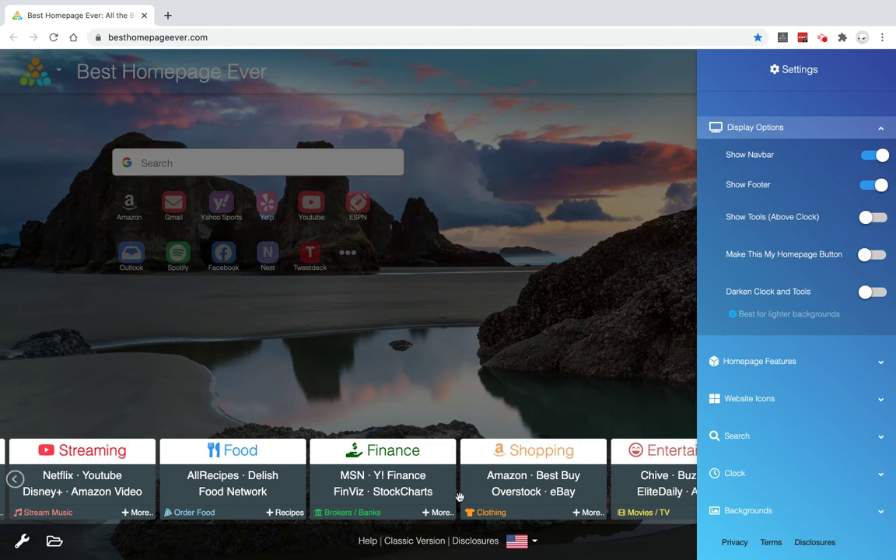
pyautogui.click(23, 543)
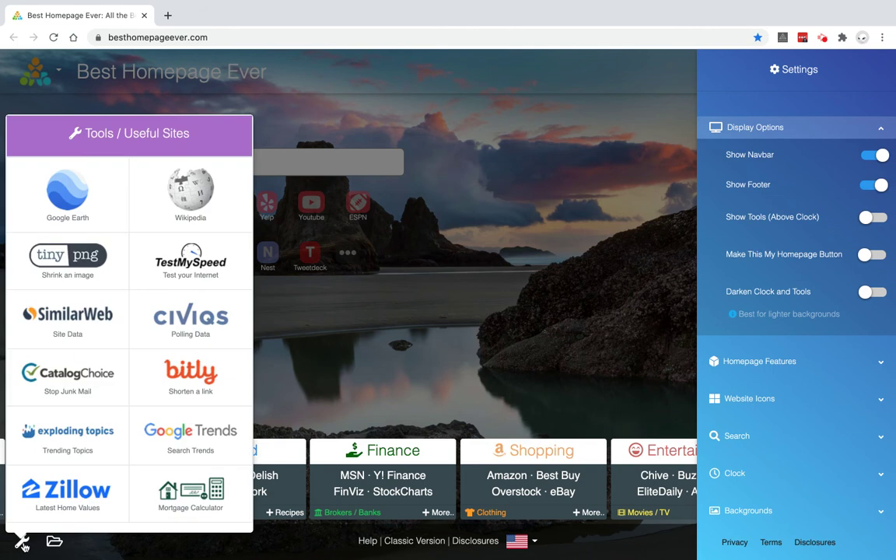
pyautogui.click(55, 543)
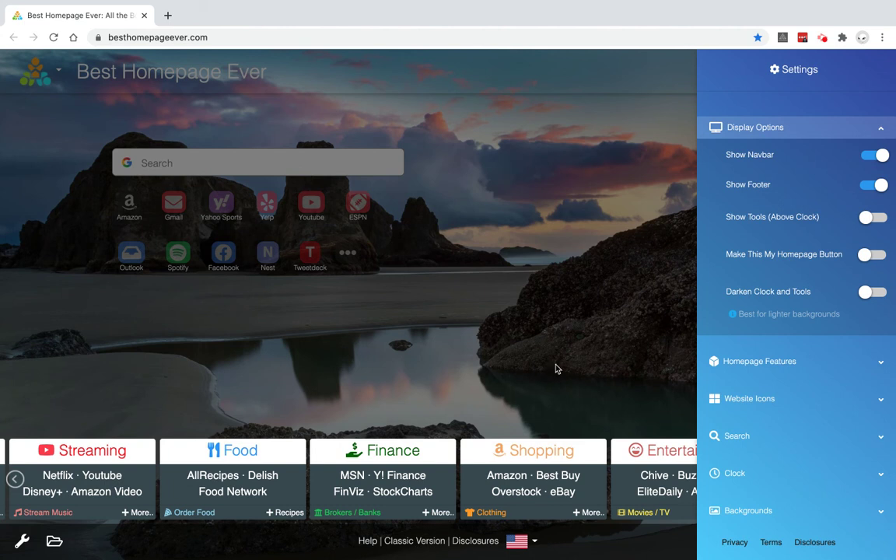
# - Switch off 'Show Footer', keep the navbar on, and collapse Display Options
pyautogui.click(872, 185)
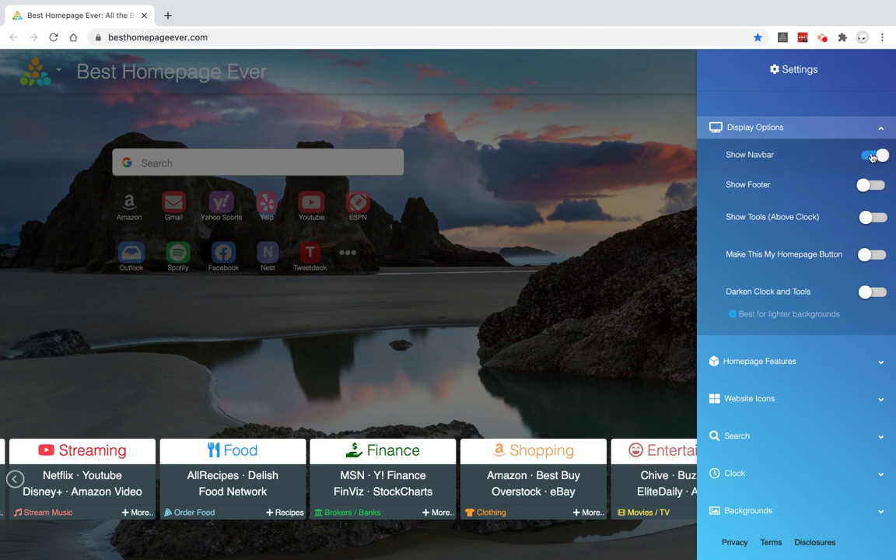
pyautogui.click(873, 157)
pyautogui.click(873, 156)
pyautogui.click(851, 136)
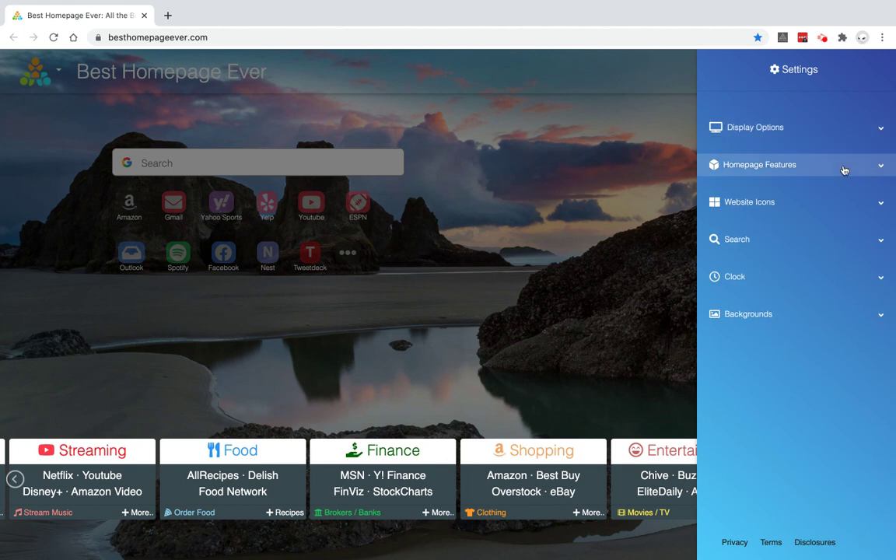
# - Review the category tiles and extra shopping sites, then switch off Categories under Homepage Features
pyautogui.click(844, 167)
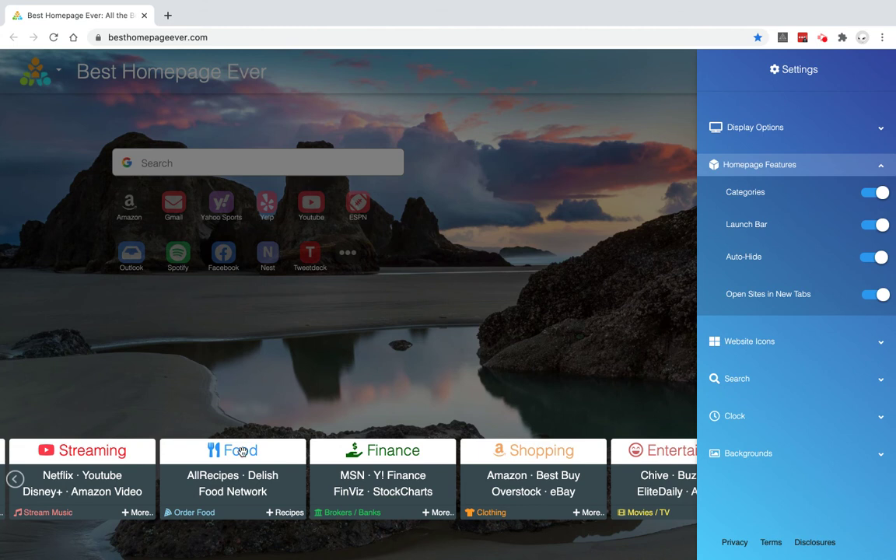
pyautogui.click(396, 412)
pyautogui.moveTo(526, 476); pyautogui.dragTo(417, 448)
pyautogui.click(441, 513)
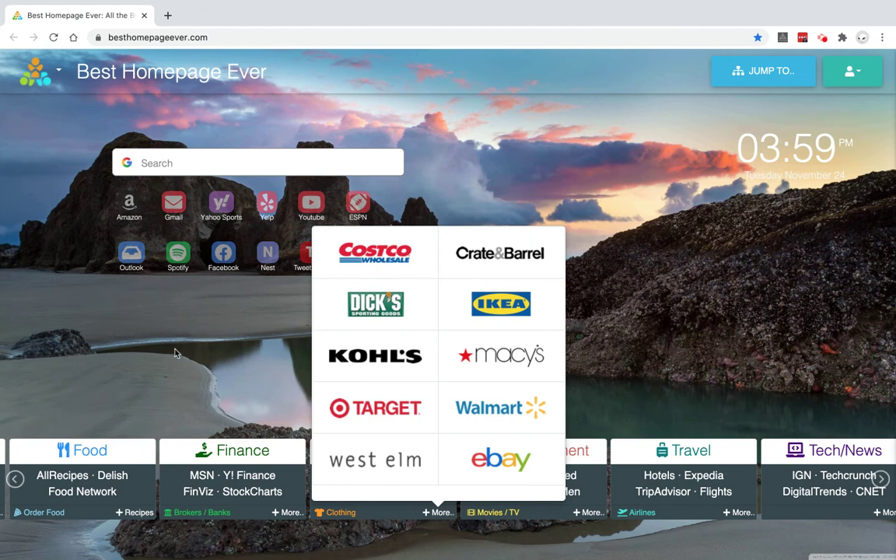
pyautogui.click(161, 318)
pyautogui.click(882, 69)
pyautogui.click(825, 149)
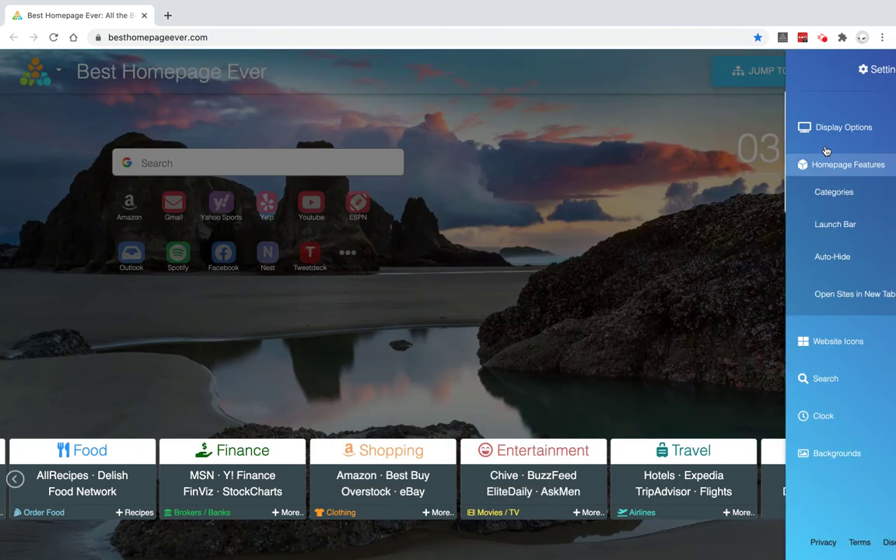
pyautogui.click(872, 194)
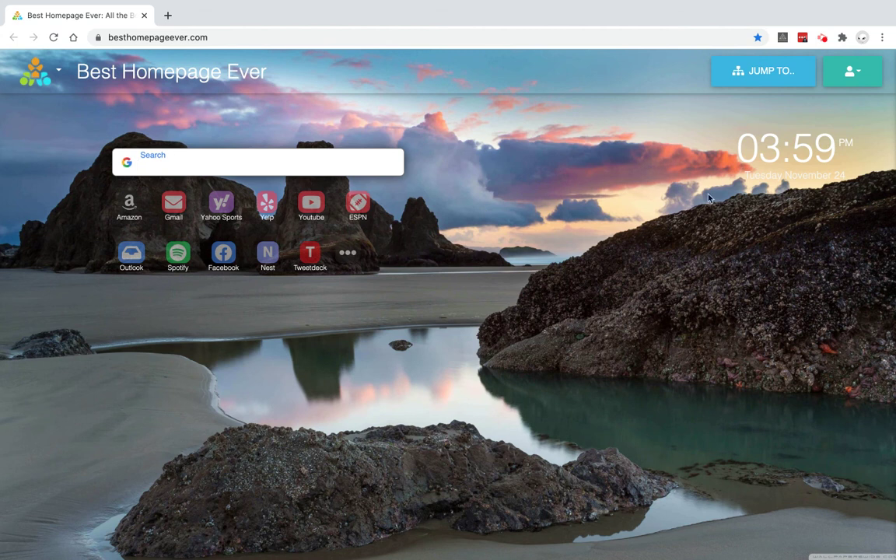
# - Turn off 'Show Search Bar' in the Search section of My Settings and close the panel
pyautogui.click(850, 71)
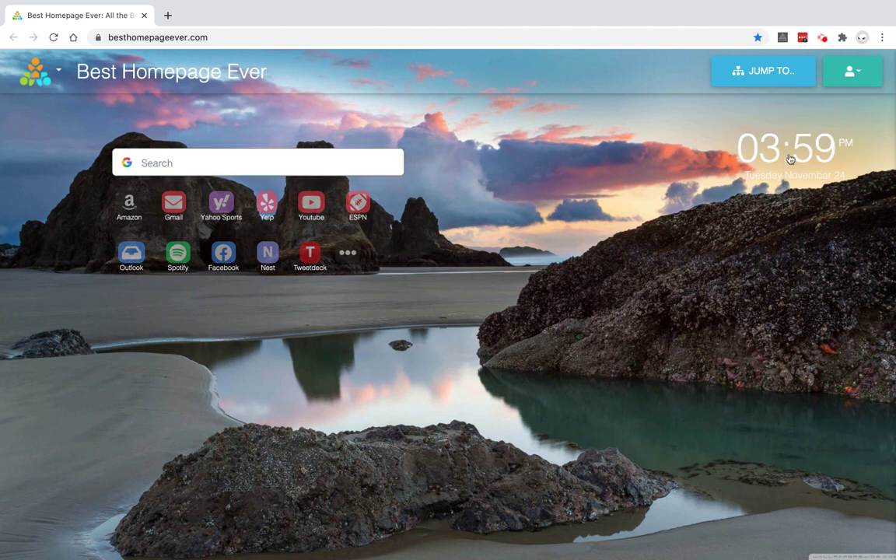
pyautogui.click(853, 72)
pyautogui.moveTo(852, 70)
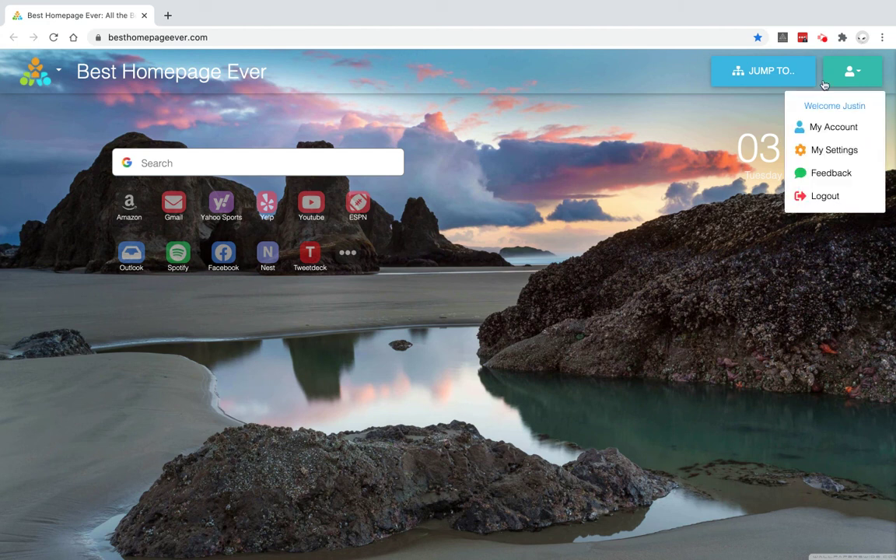
pyautogui.click(841, 155)
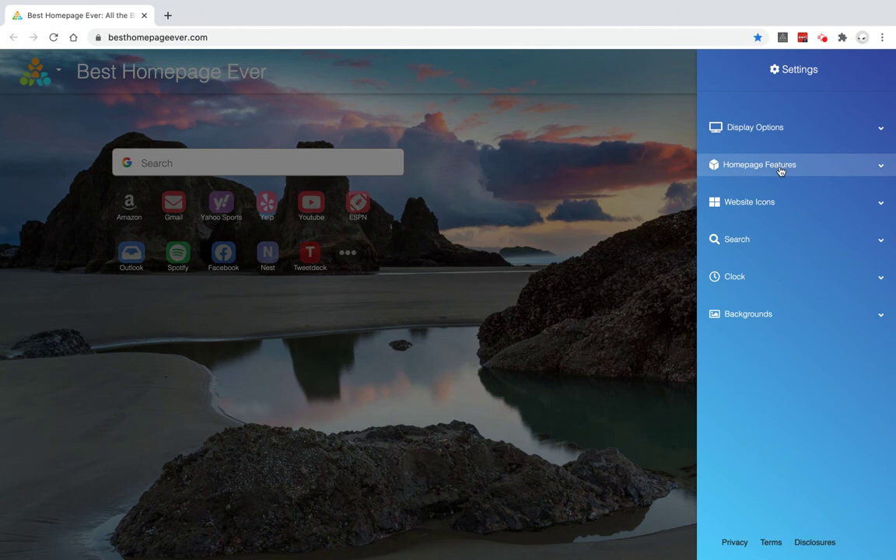
pyautogui.click(765, 242)
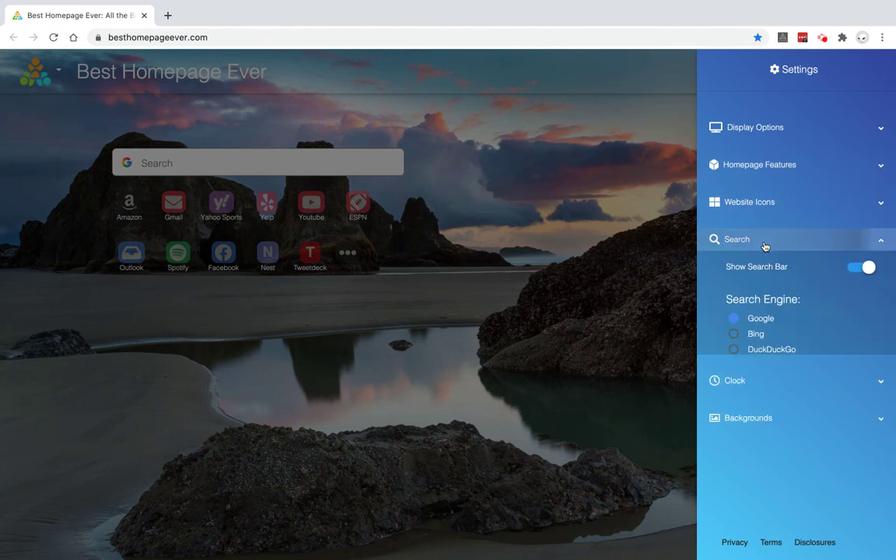
pyautogui.click(862, 267)
pyautogui.click(567, 282)
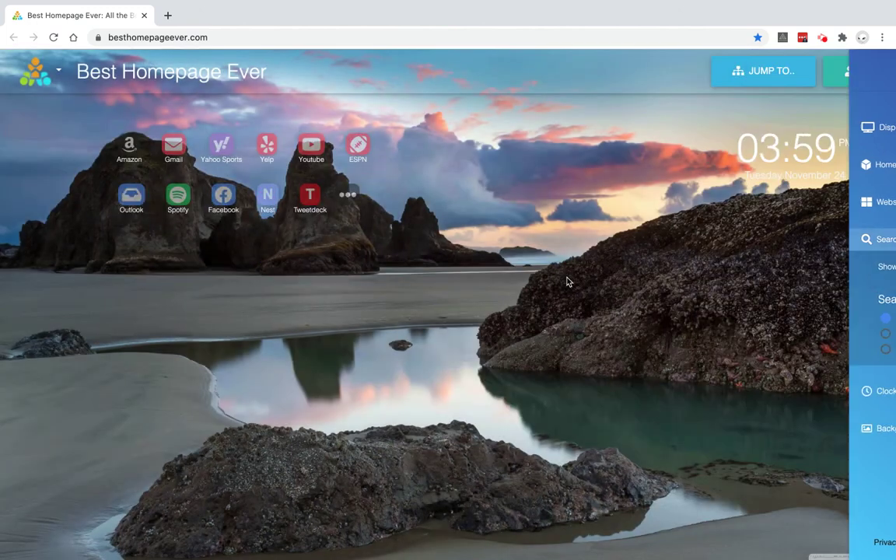
# - Add the Google icon in Launchbar Settings, save the change and close the dialog
pyautogui.click(347, 196)
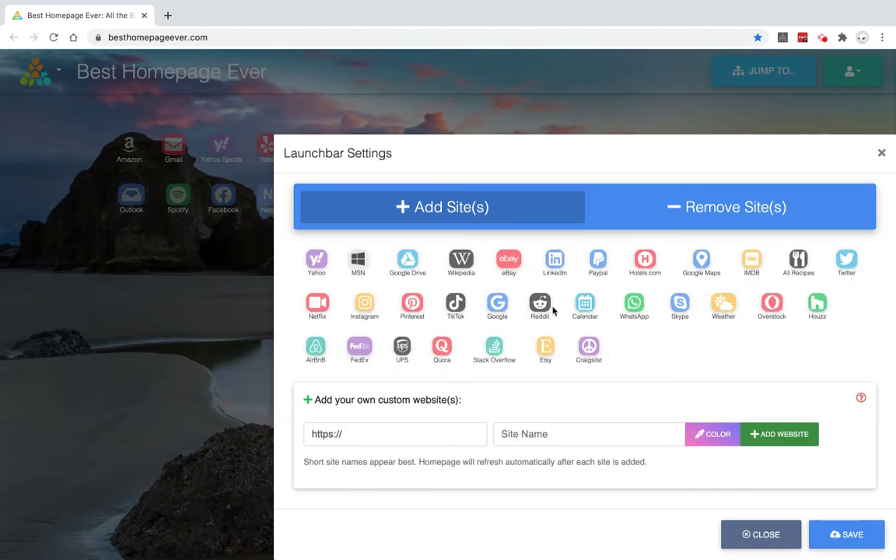
pyautogui.click(497, 303)
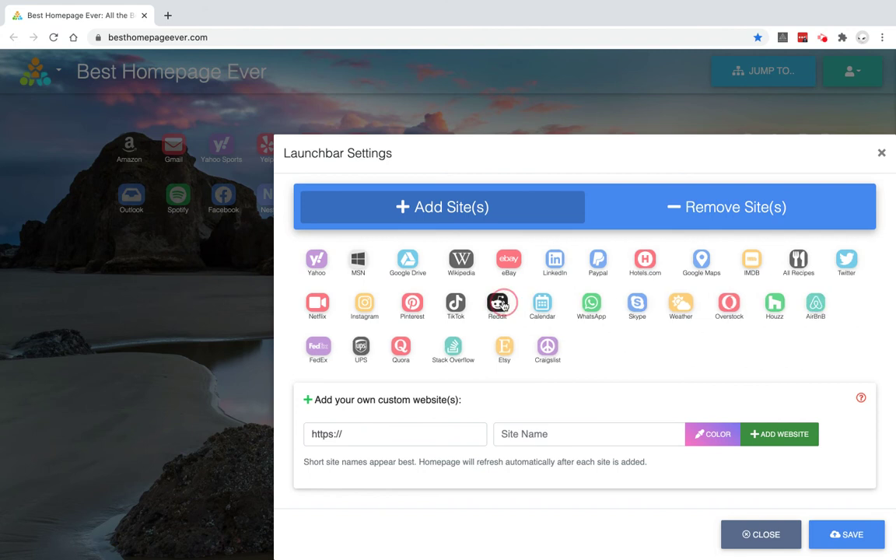
pyautogui.click(840, 534)
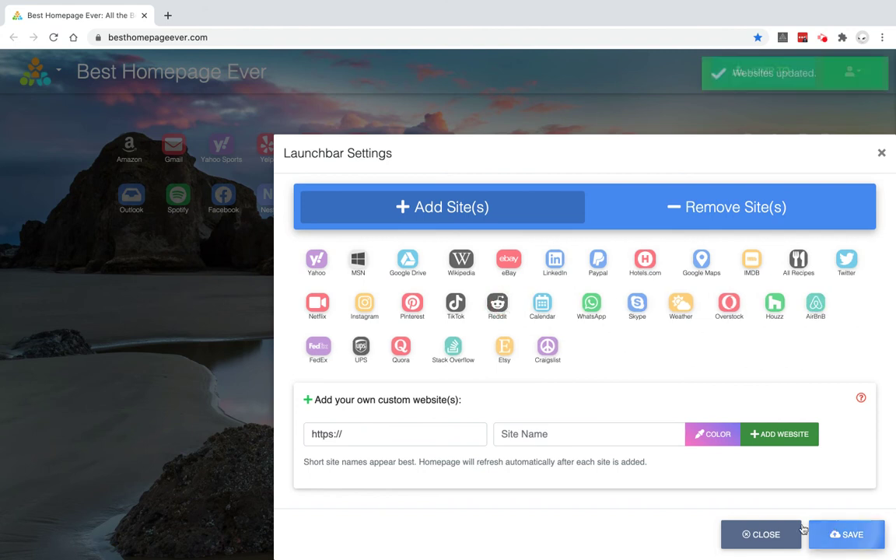
pyautogui.click(758, 545)
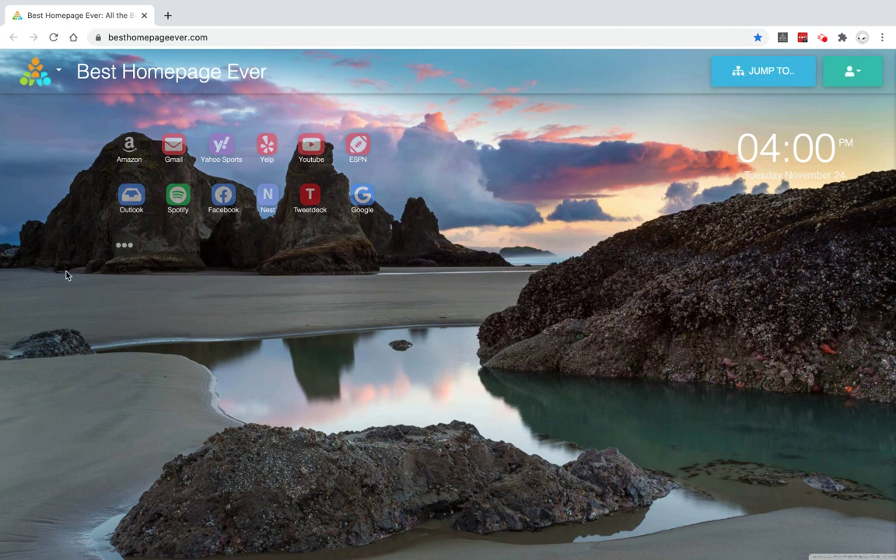
# - Set the Website Icons size to Jumbo, preview the larger shortcuts, then reopen My Settings
pyautogui.click(869, 75)
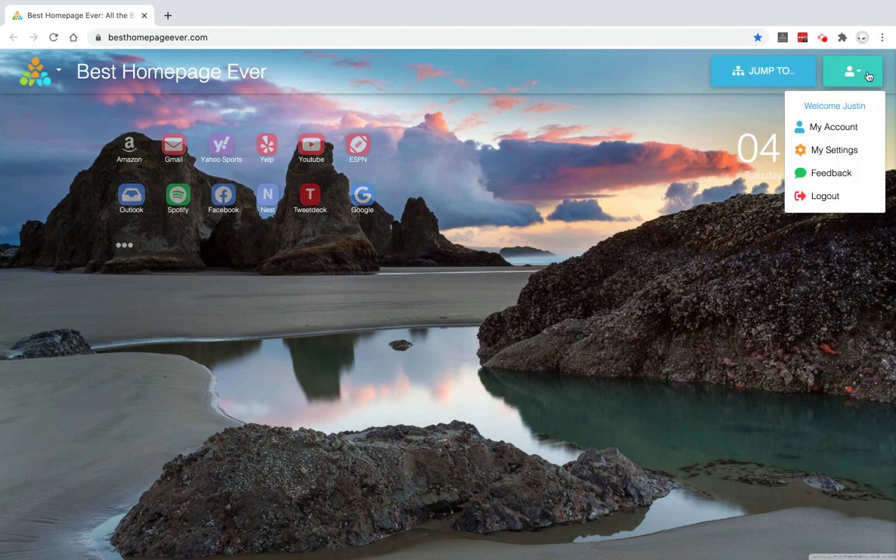
pyautogui.click(839, 150)
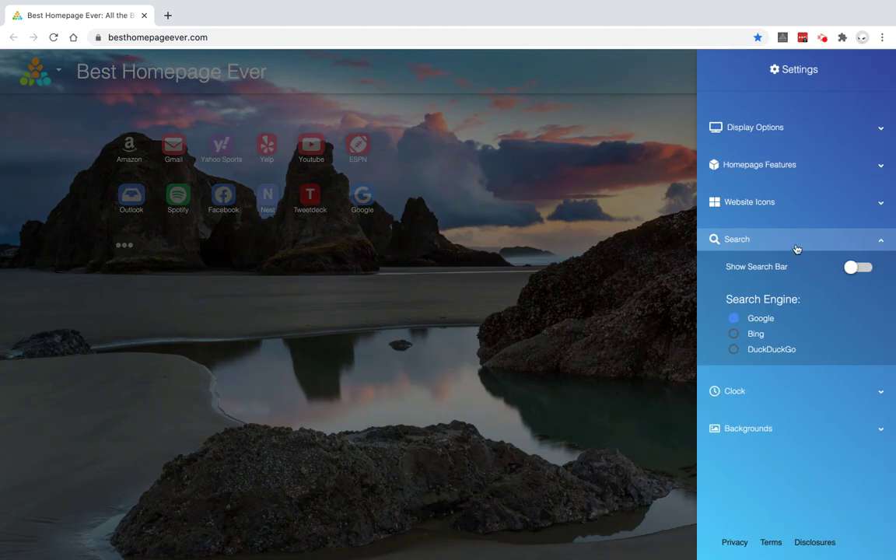
pyautogui.click(797, 248)
pyautogui.click(792, 205)
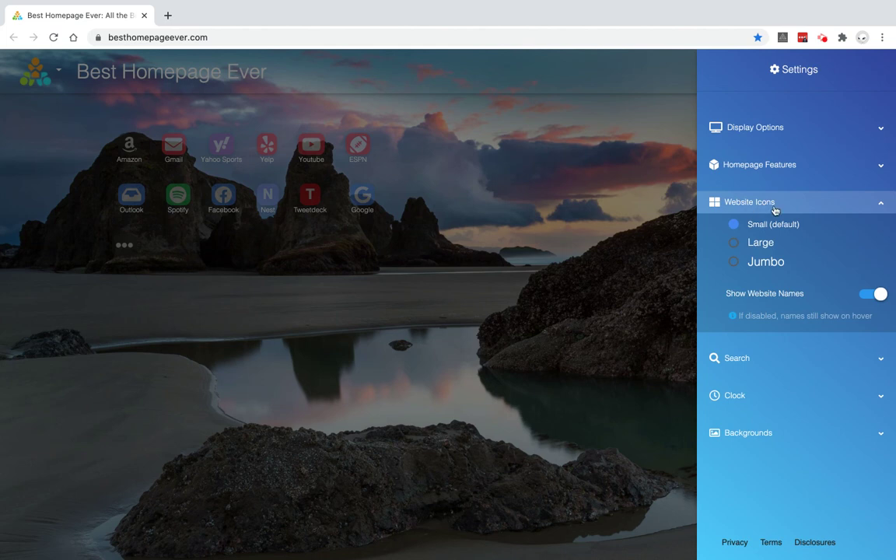
pyautogui.click(736, 246)
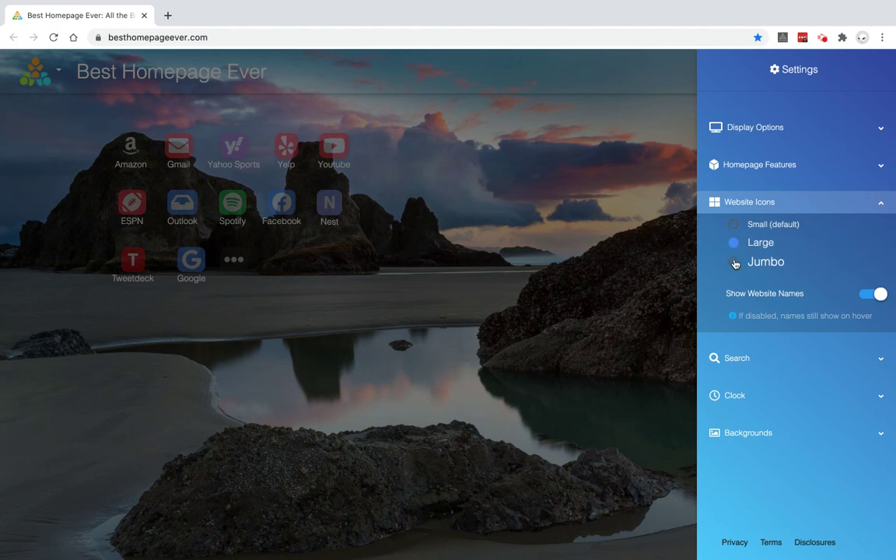
pyautogui.click(735, 262)
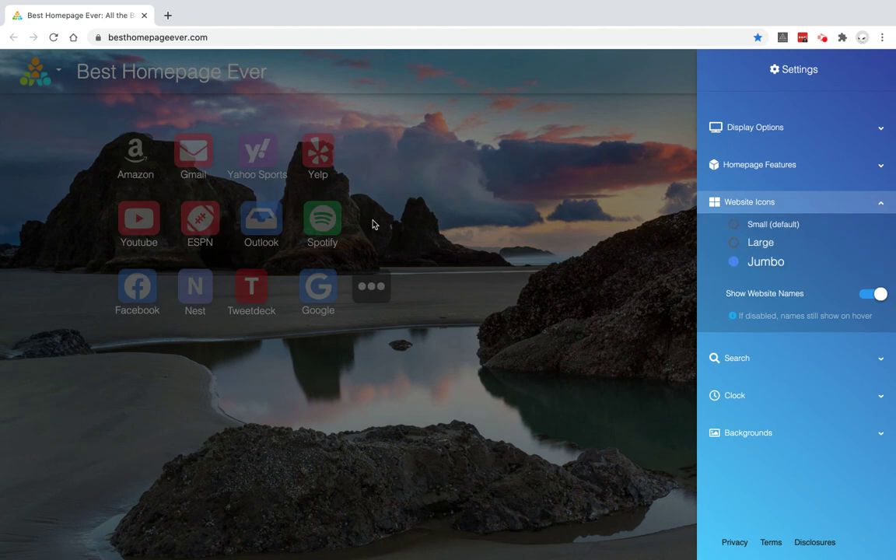
pyautogui.click(396, 189)
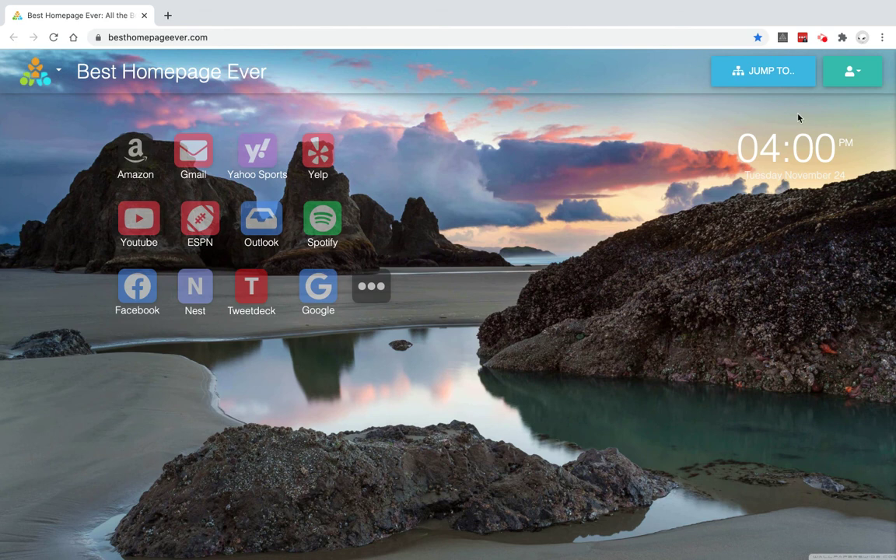
pyautogui.click(852, 71)
pyautogui.click(829, 148)
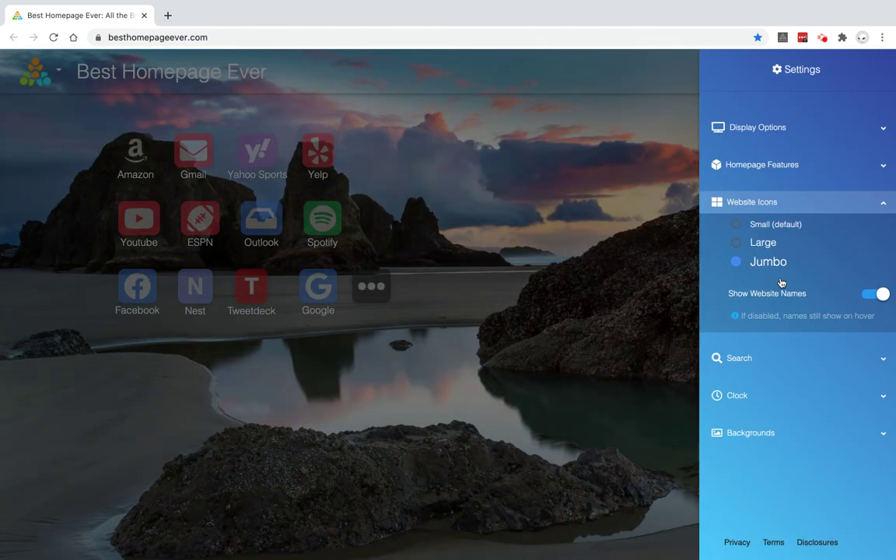
pyautogui.click(754, 203)
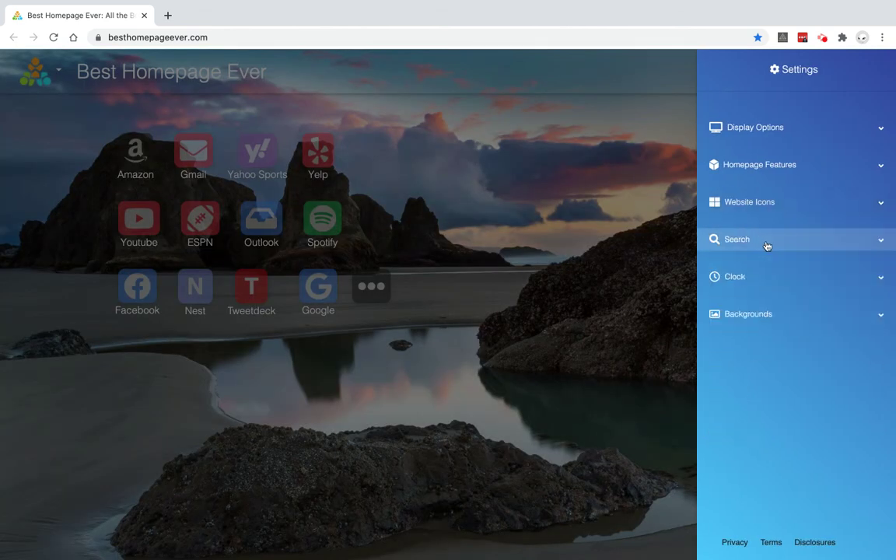
# - Choose the Autumn Lake image under Backgrounds and close the settings panel
pyautogui.click(765, 316)
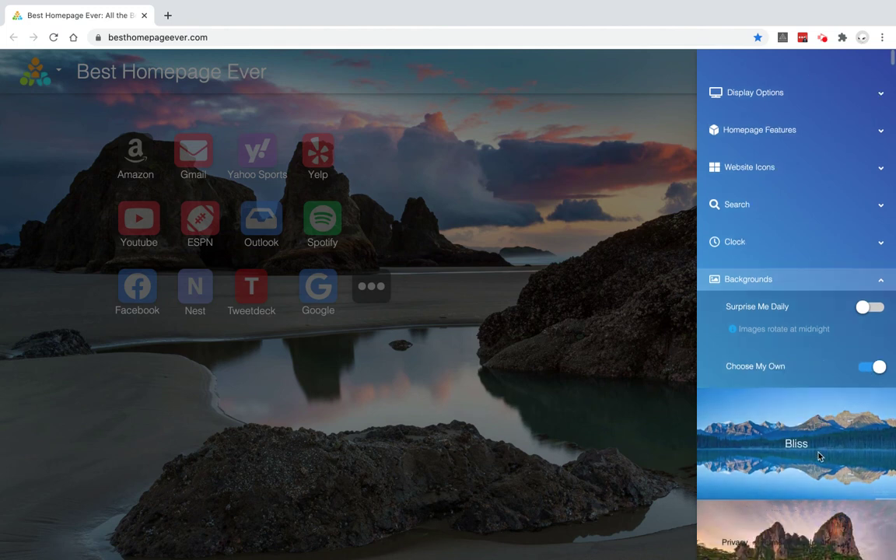
pyautogui.scroll(-8, 818, 455)
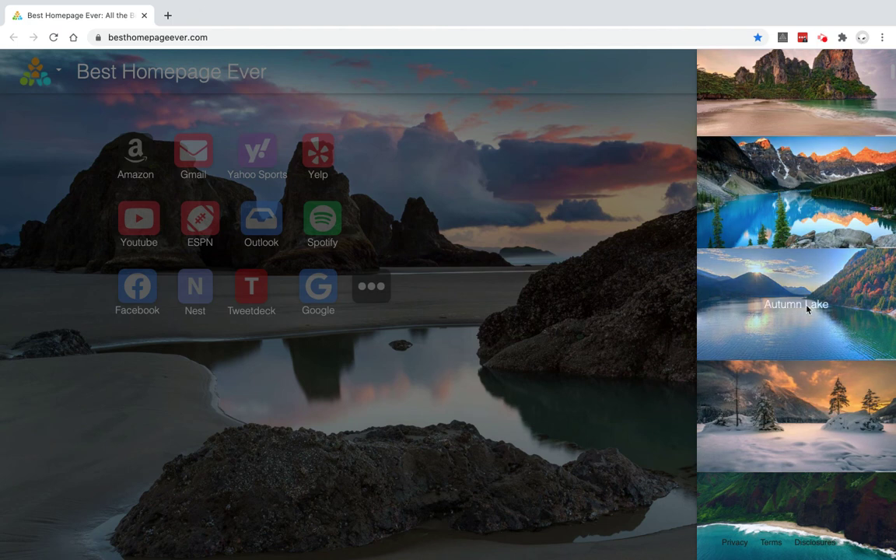
pyautogui.click(725, 274)
pyautogui.click(421, 262)
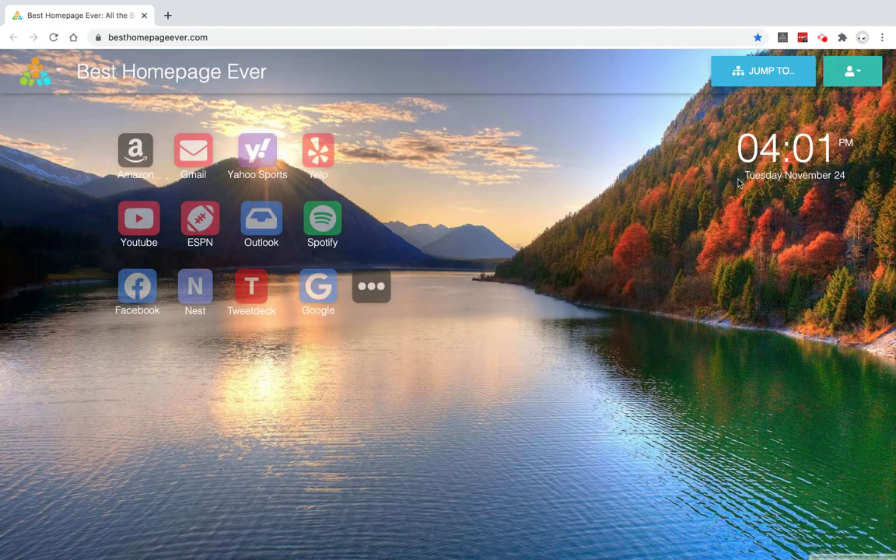
pyautogui.click(853, 76)
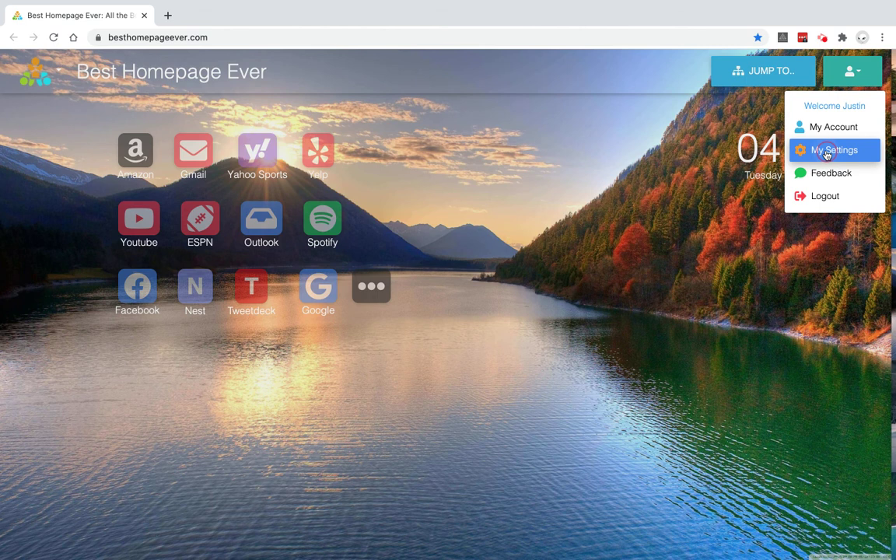
pyautogui.click(827, 152)
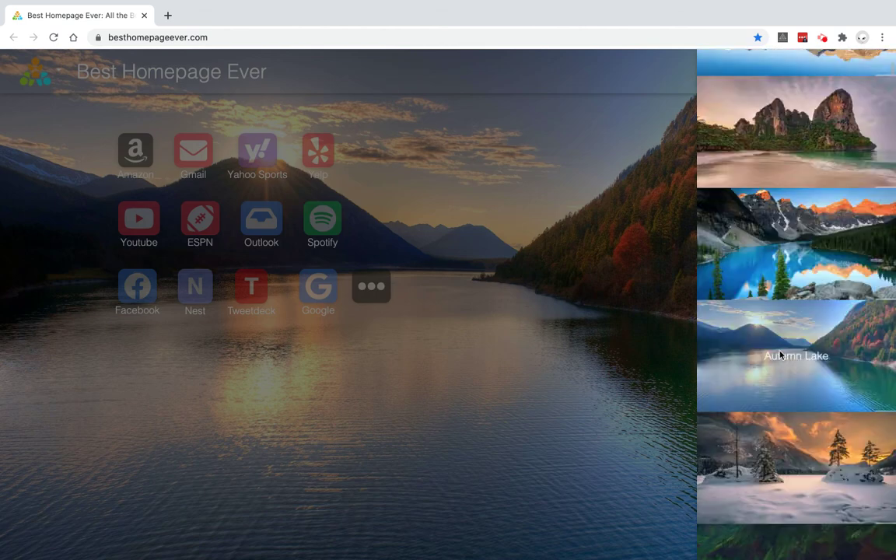
pyautogui.click(775, 314)
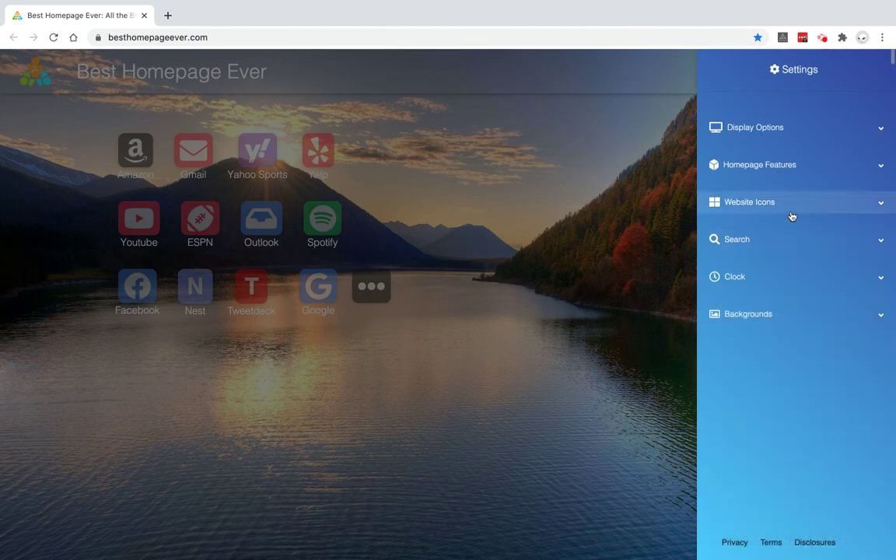
pyautogui.click(790, 165)
pyautogui.click(791, 165)
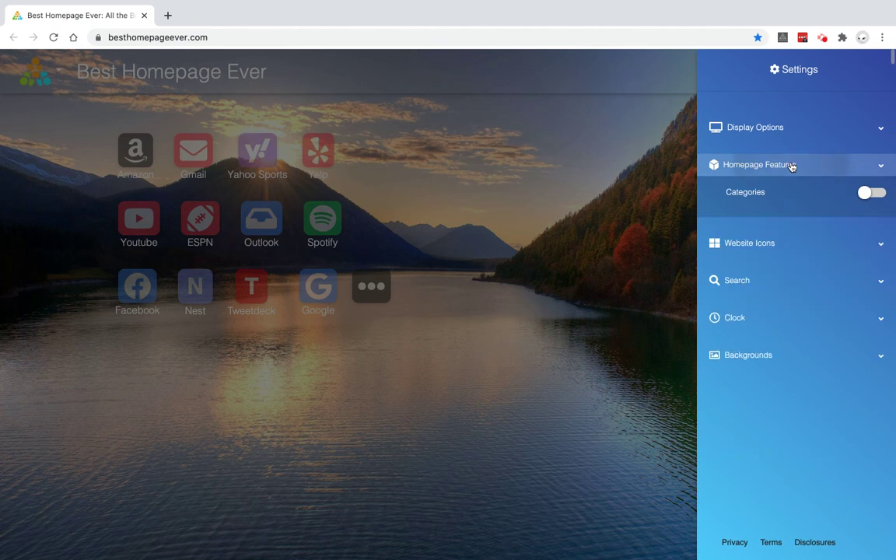
pyautogui.click(789, 129)
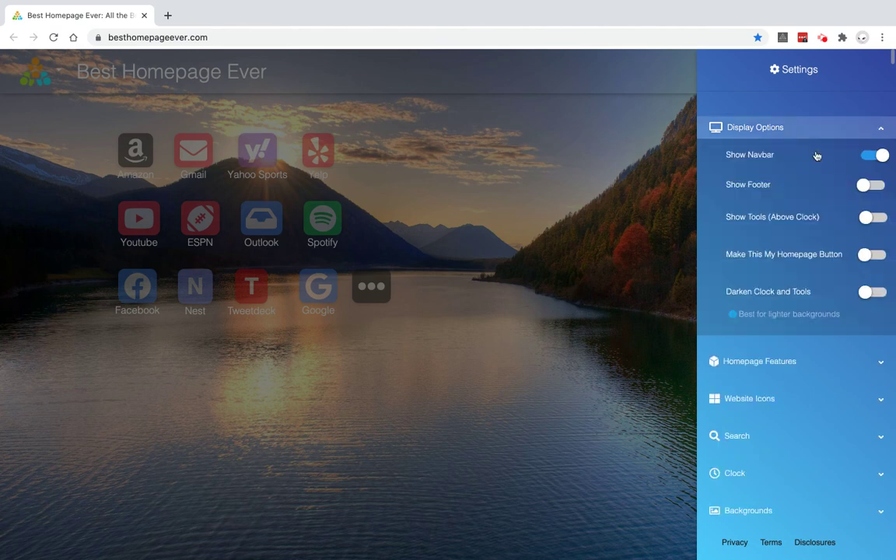
pyautogui.click(538, 256)
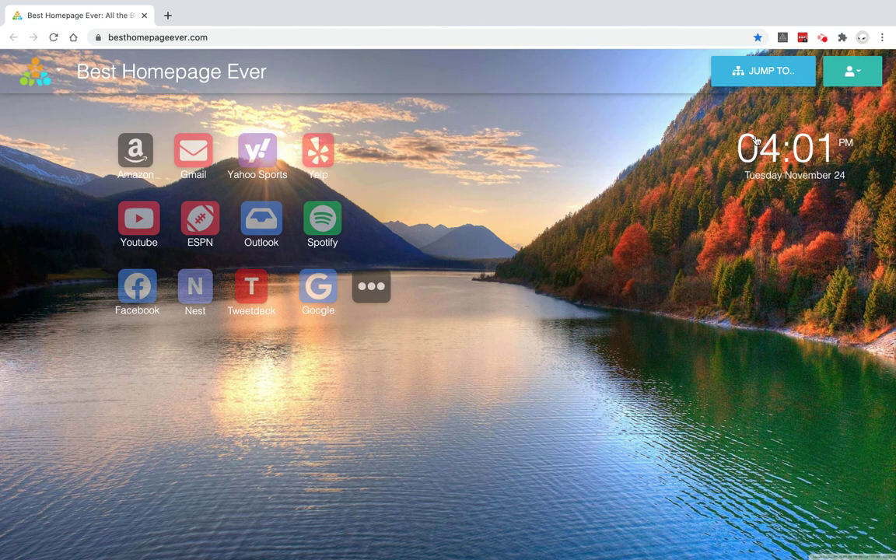